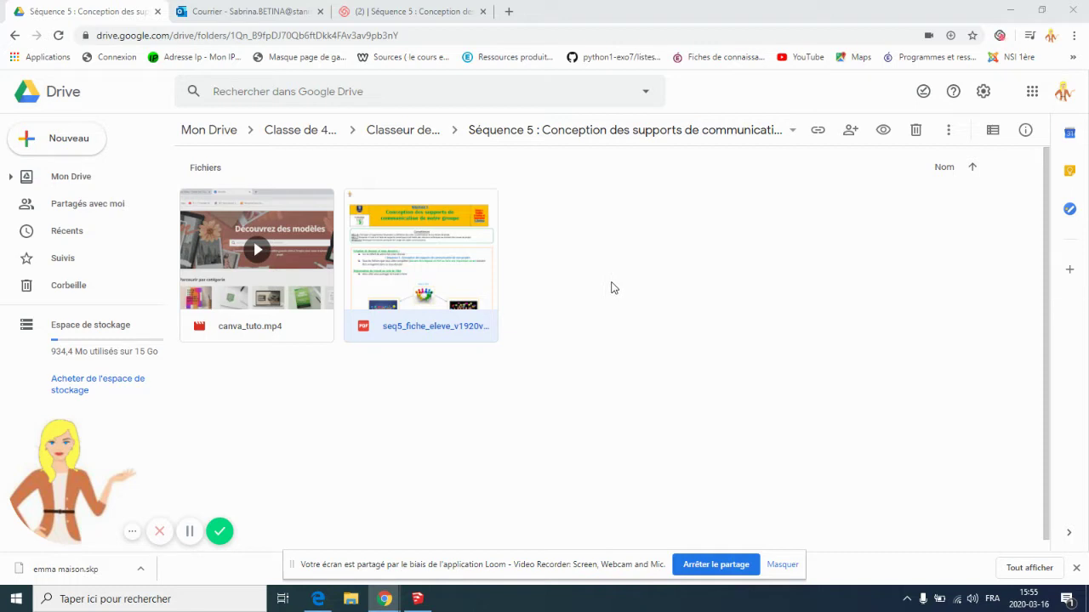
# Create a new Google Sites site in the current shared Drive folder, accepting the folder's sharing permissions.
pyautogui.click(25, 142)
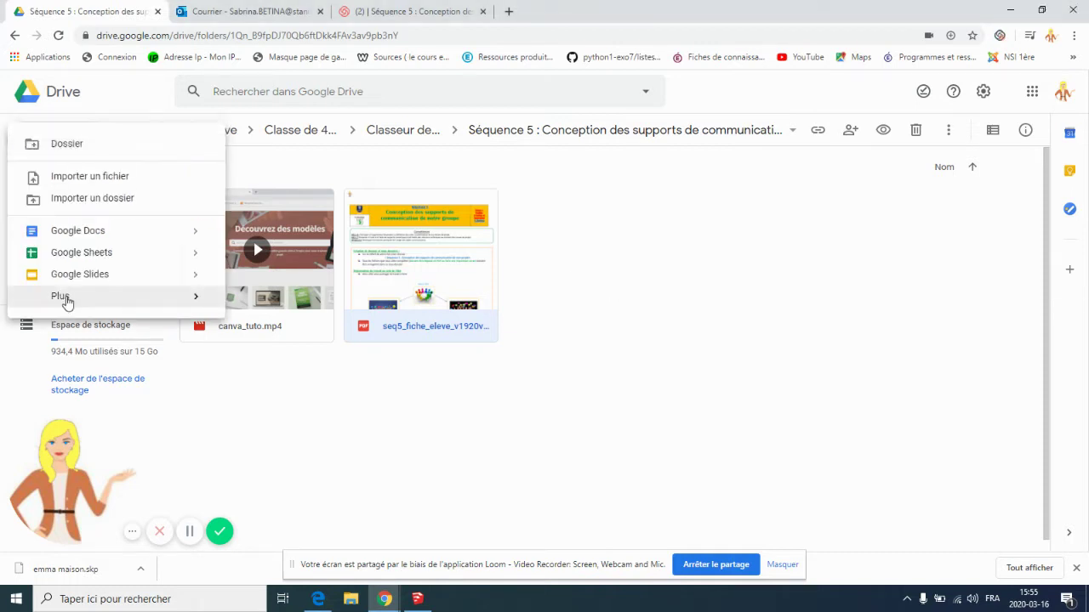
pyautogui.moveTo(66, 302)
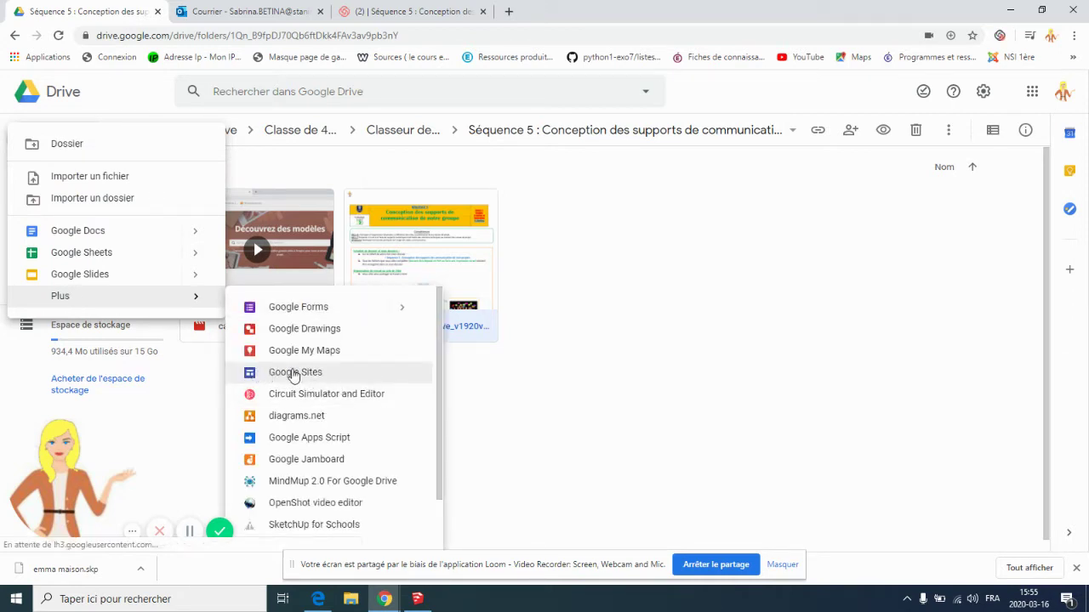
pyautogui.click(383, 380)
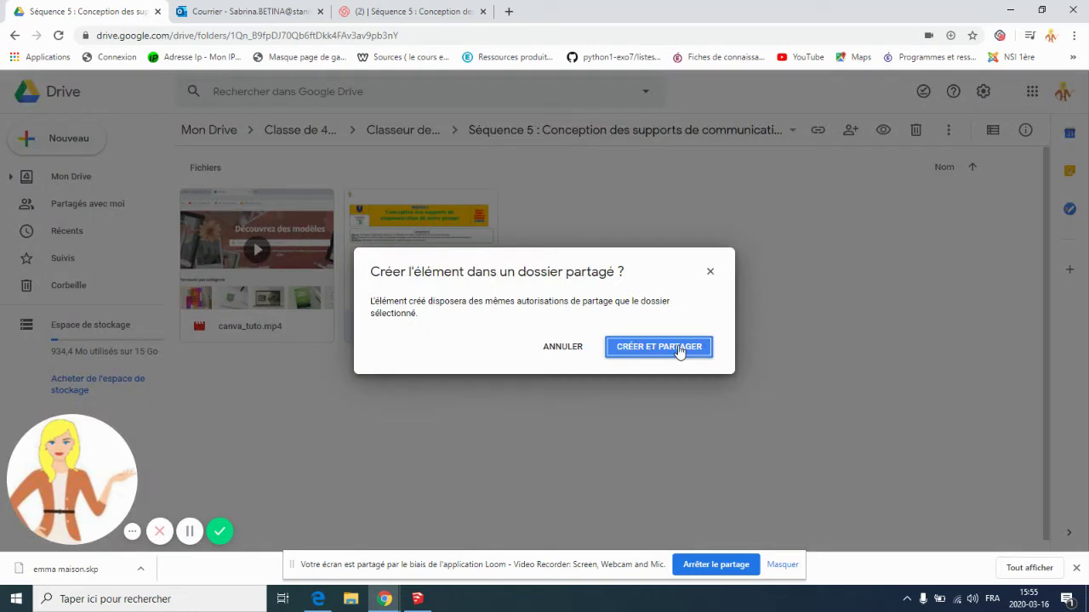
pyautogui.click(679, 350)
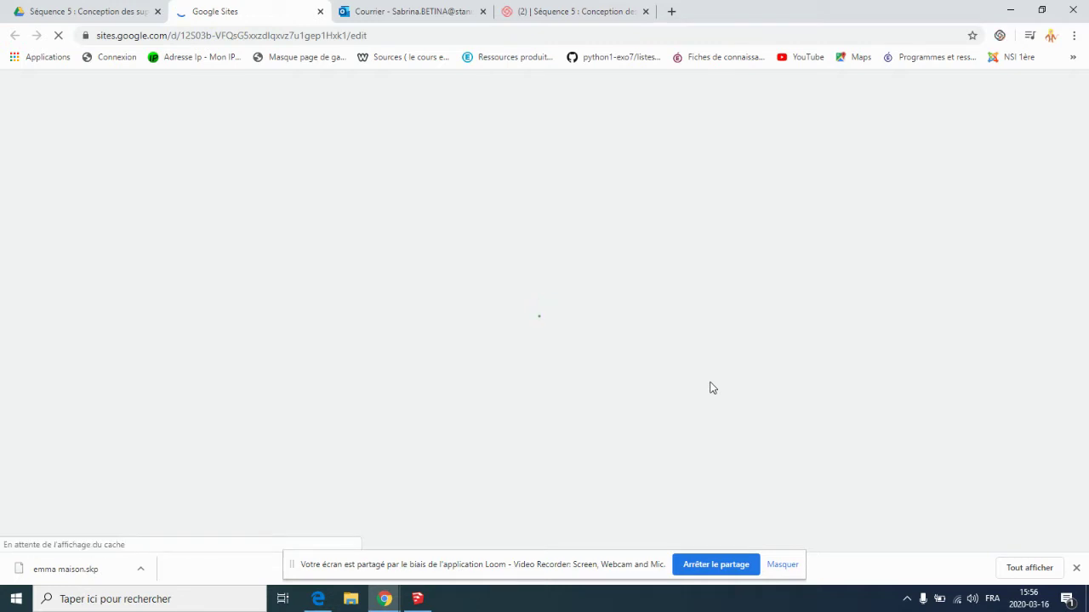
pyautogui.click(641, 12)
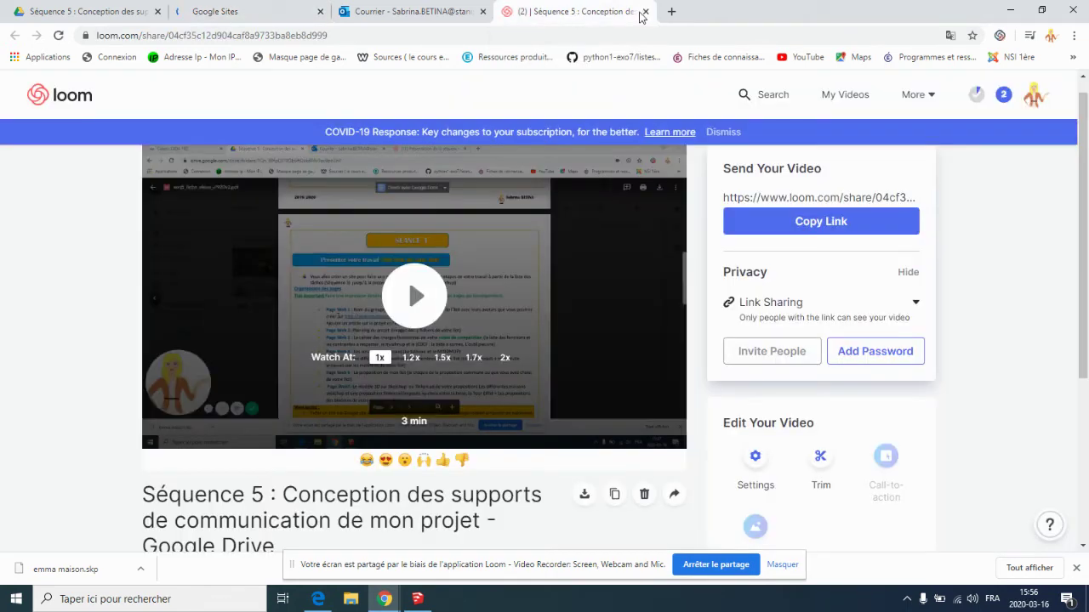
pyautogui.hotkey('ctrl', 't')
pyautogui.write('aventu')
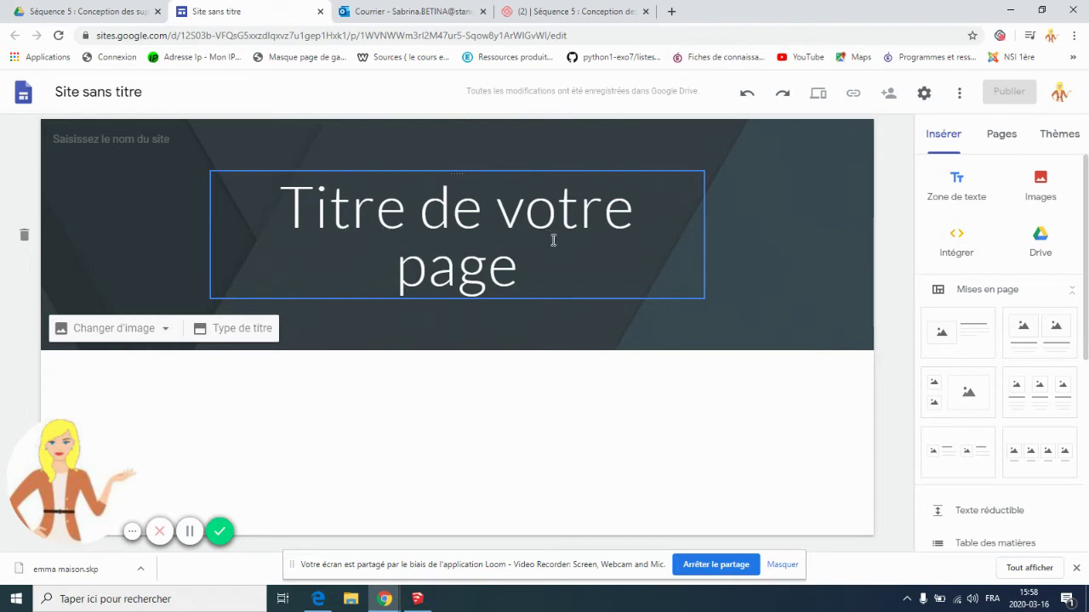
# Apply the Impression theme to the site, try its green accent colour and settle on yellow.
pyautogui.hotkey('ctrl', '-')
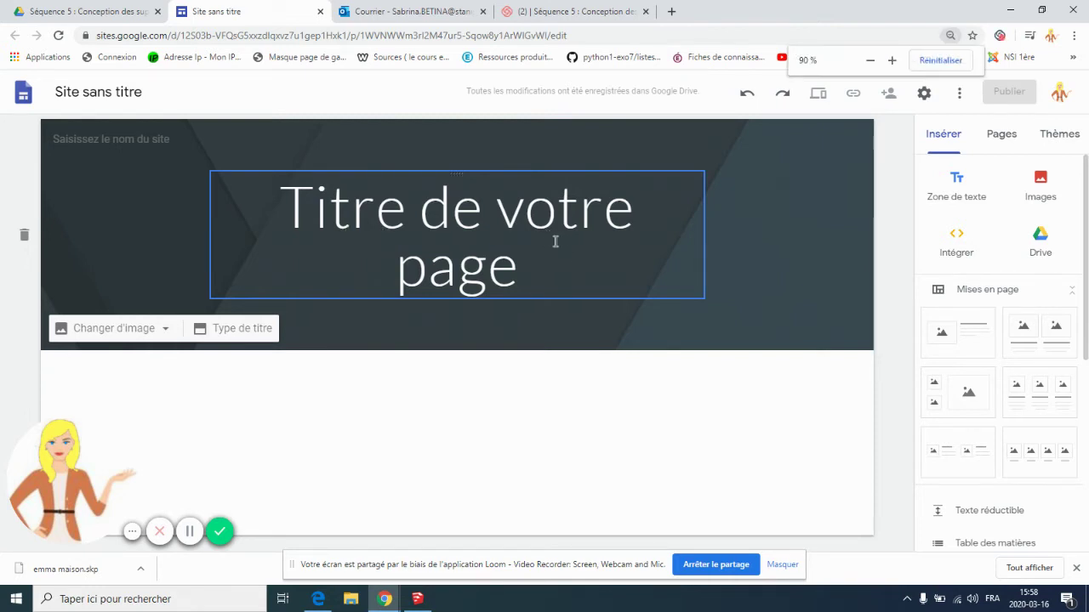
pyautogui.hotkey('ctrl', '-')
pyautogui.hotkey('ctrl', '-')
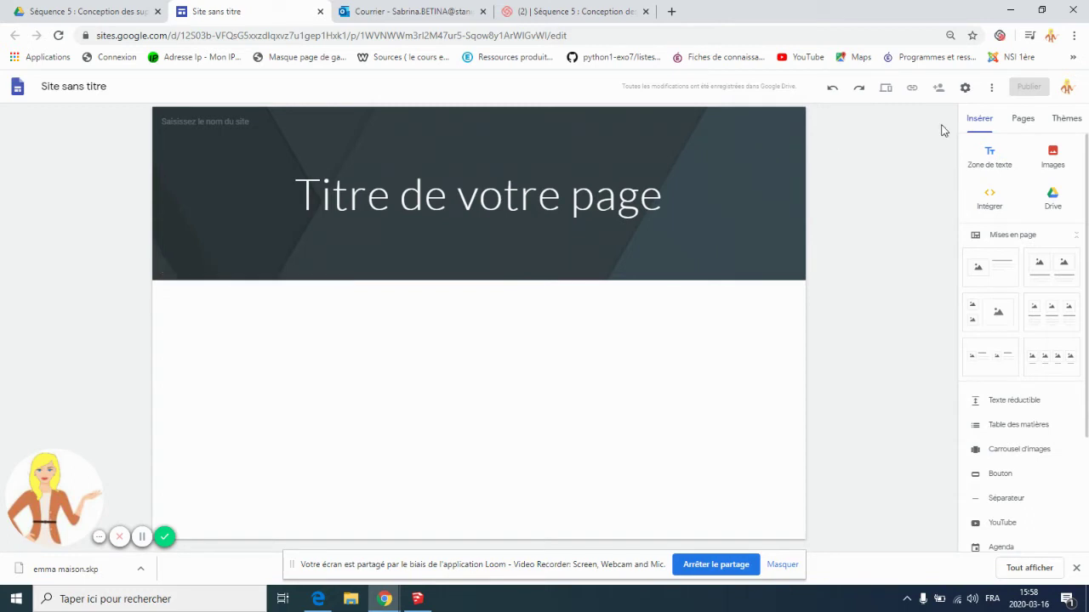
pyautogui.click(1069, 122)
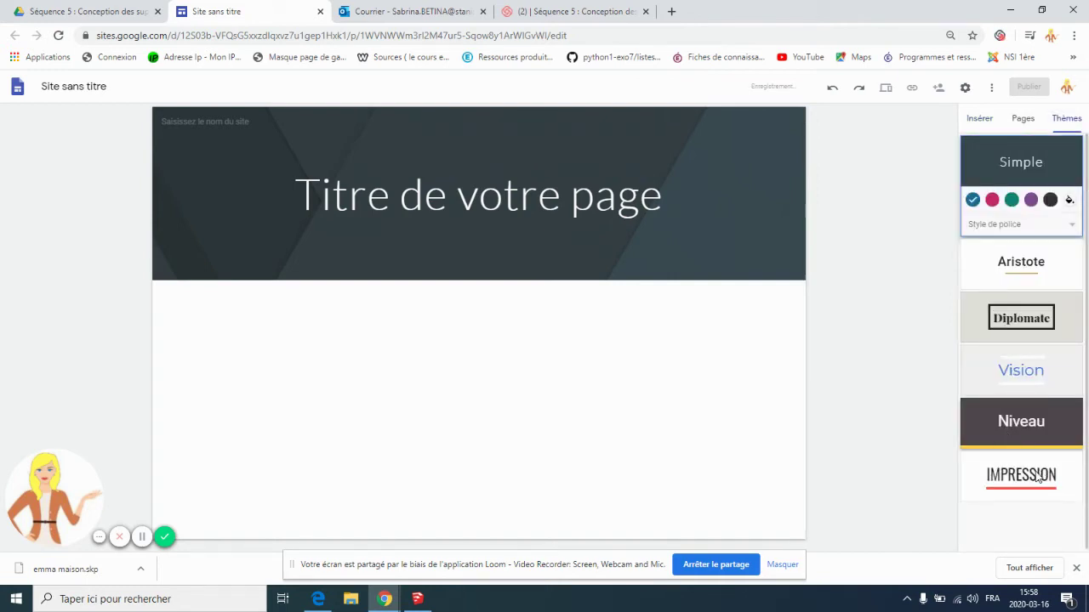
pyautogui.click(1029, 479)
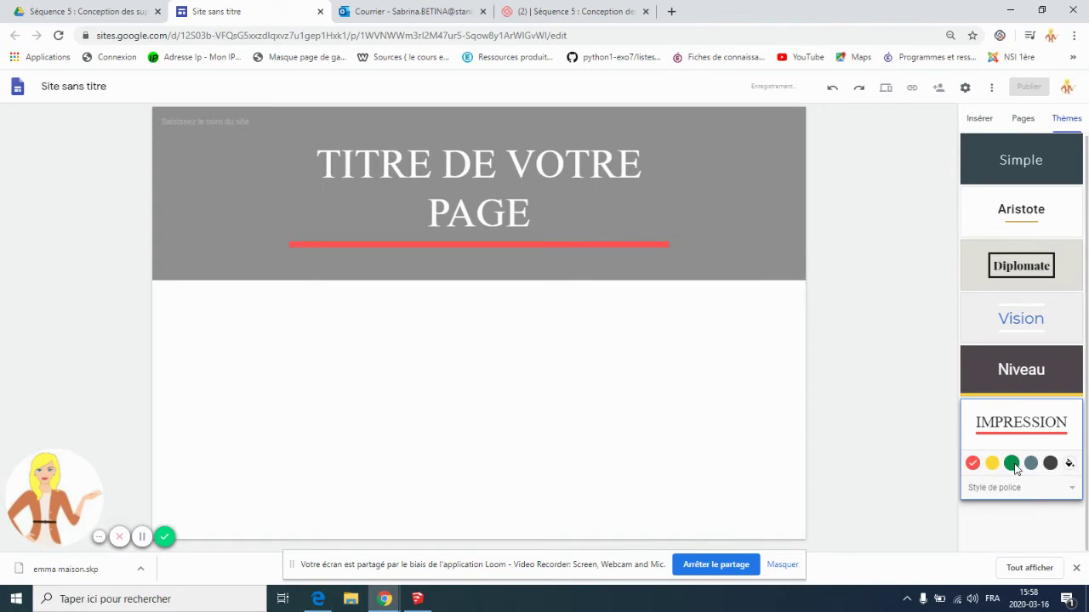
pyautogui.click(1011, 464)
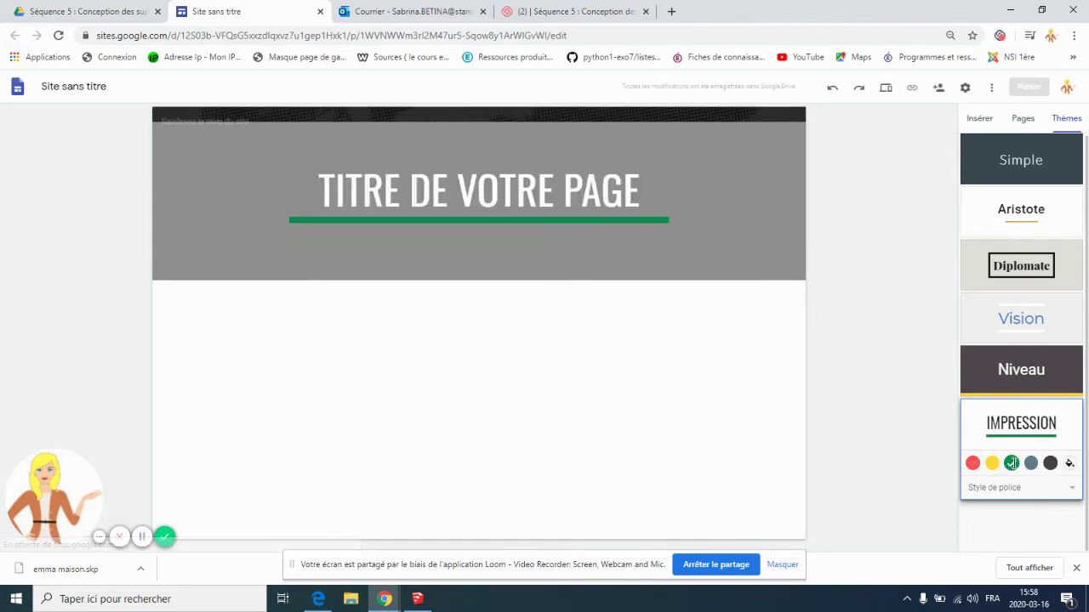
pyautogui.click(991, 463)
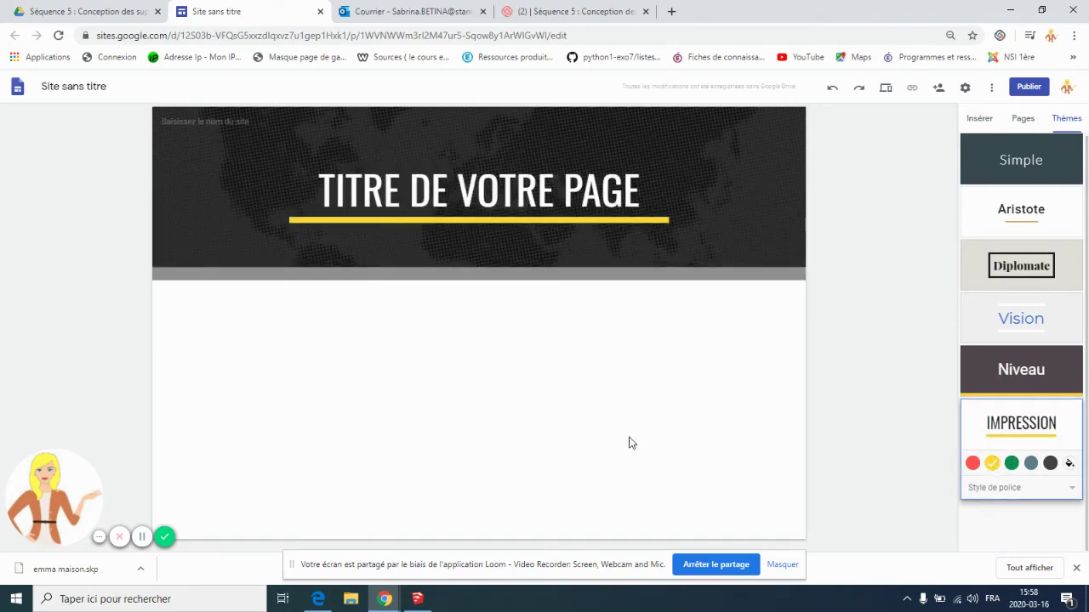
# Add a new page named "page web 1" to the site.
pyautogui.click(1023, 119)
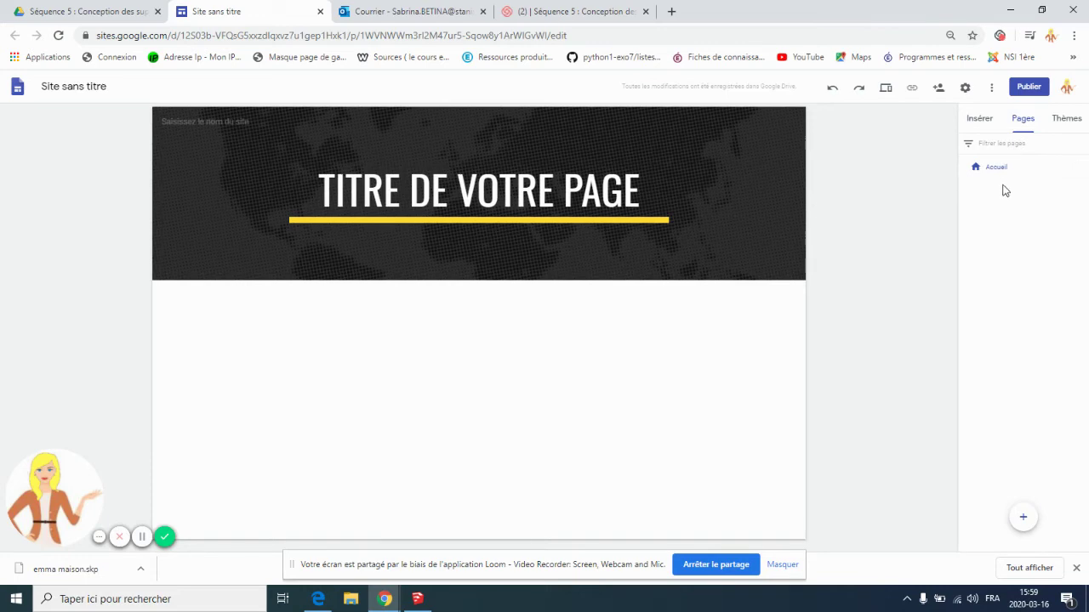
pyautogui.click(1023, 517)
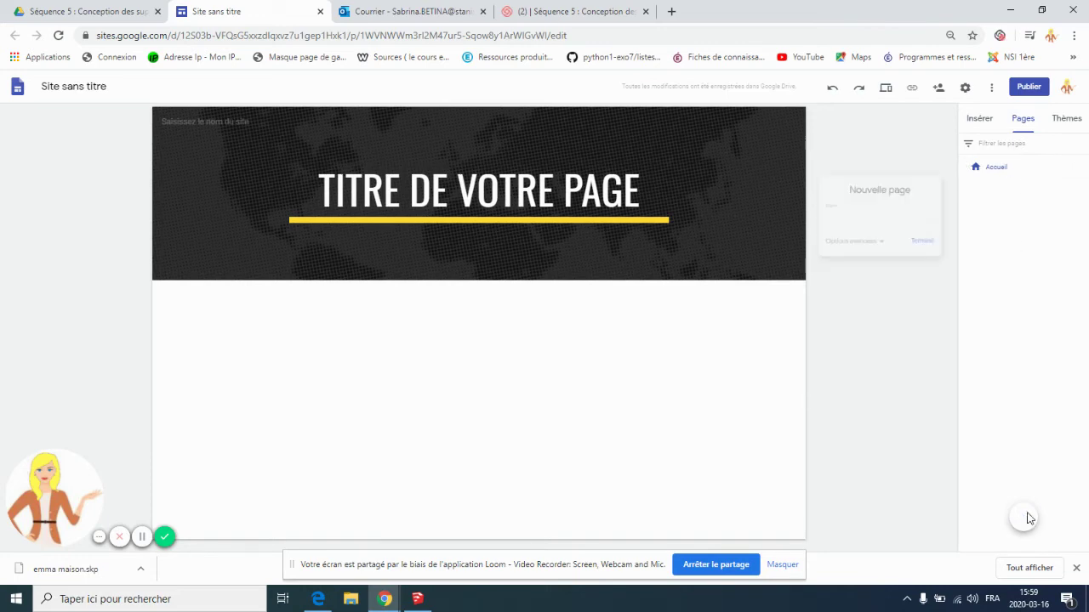
pyautogui.write('pa')
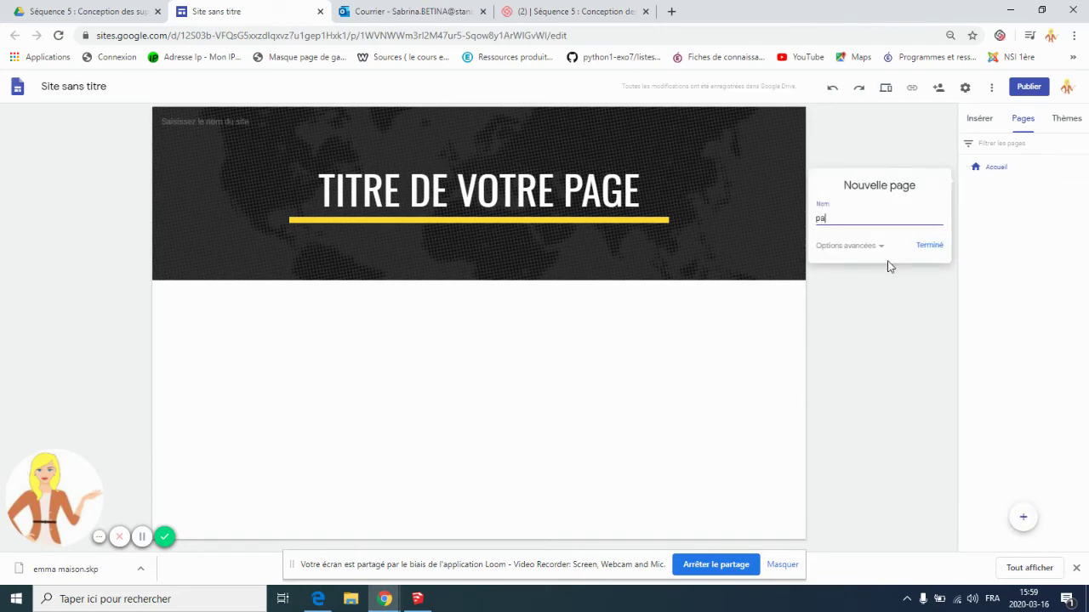
pyautogui.write('ge web &')
pyautogui.press('BackSpace')
pyautogui.write('1')
pyautogui.click(929, 254)
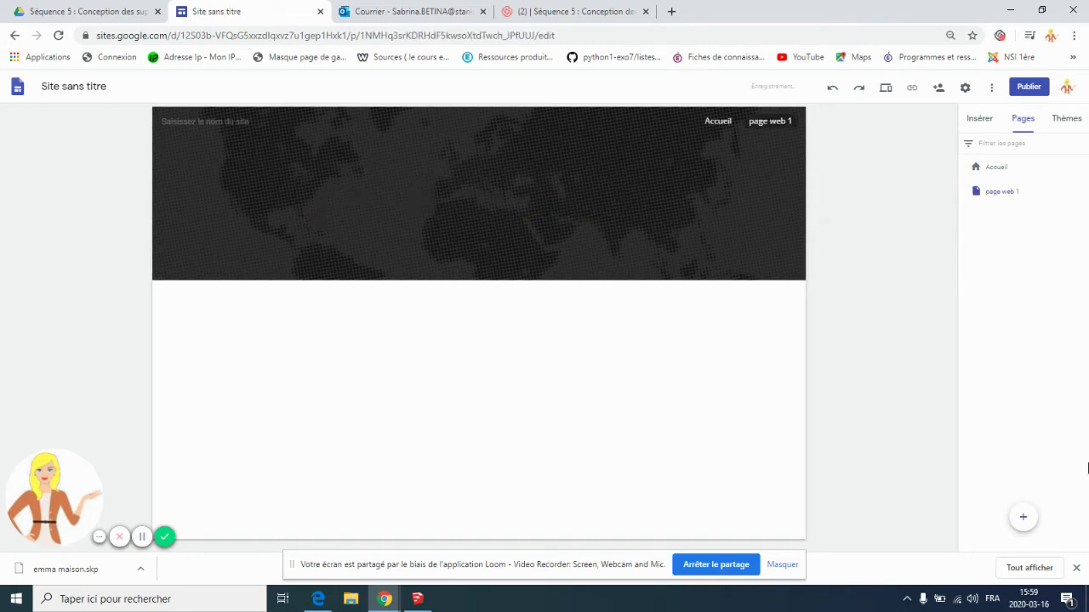
# Add another new page to the site, named "page web 2".
pyautogui.moveTo(1025, 521)
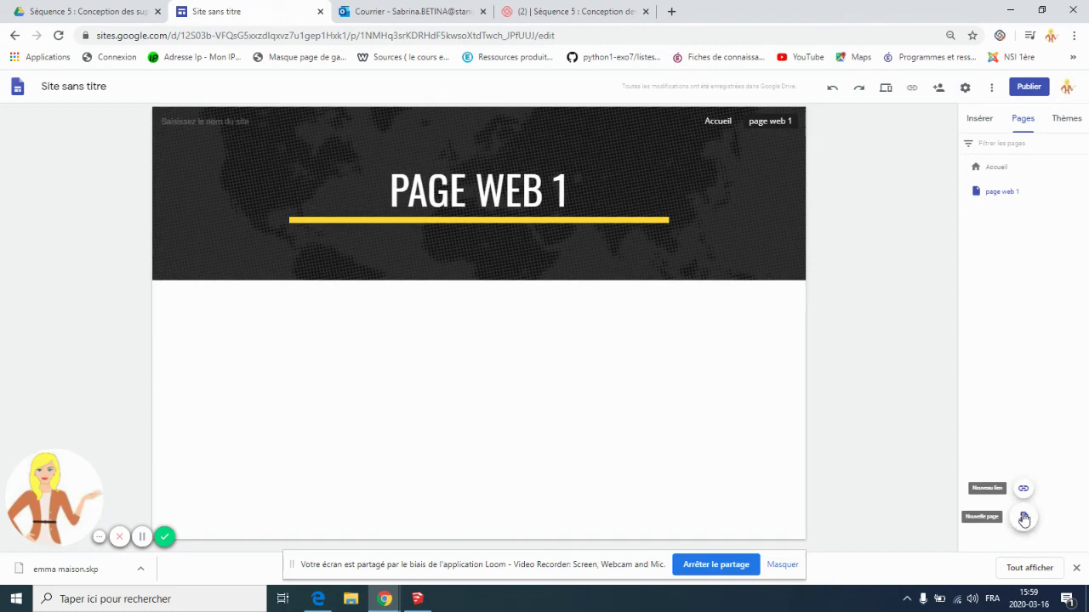
pyautogui.click(1024, 519)
pyautogui.write('page ')
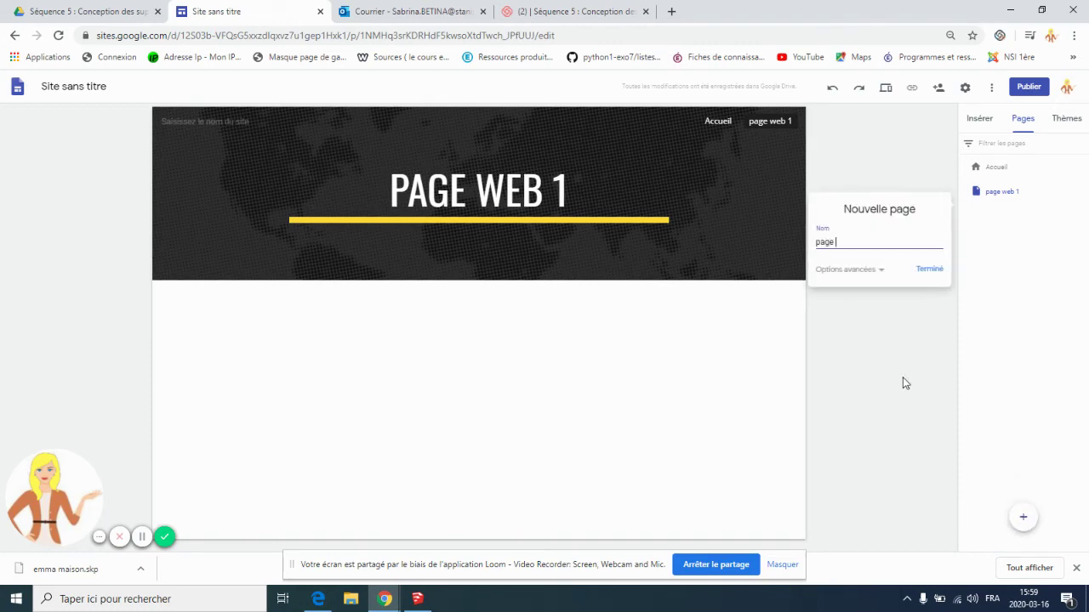
pyautogui.write('web 2')
pyautogui.click(930, 270)
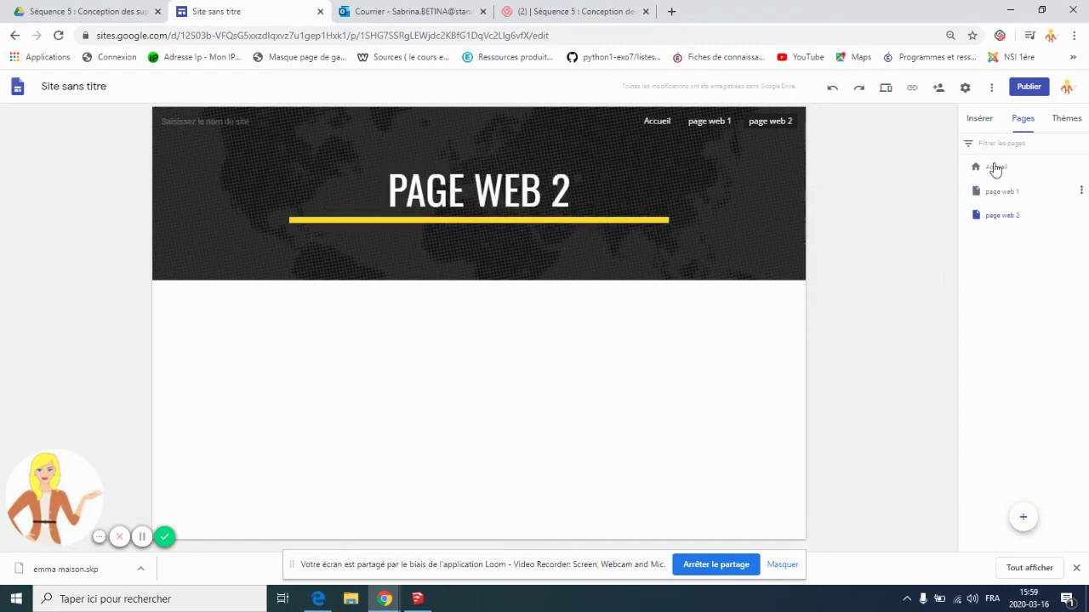
# Insert the layout with one image beside a text block below the header of page web 2.
pyautogui.click(981, 123)
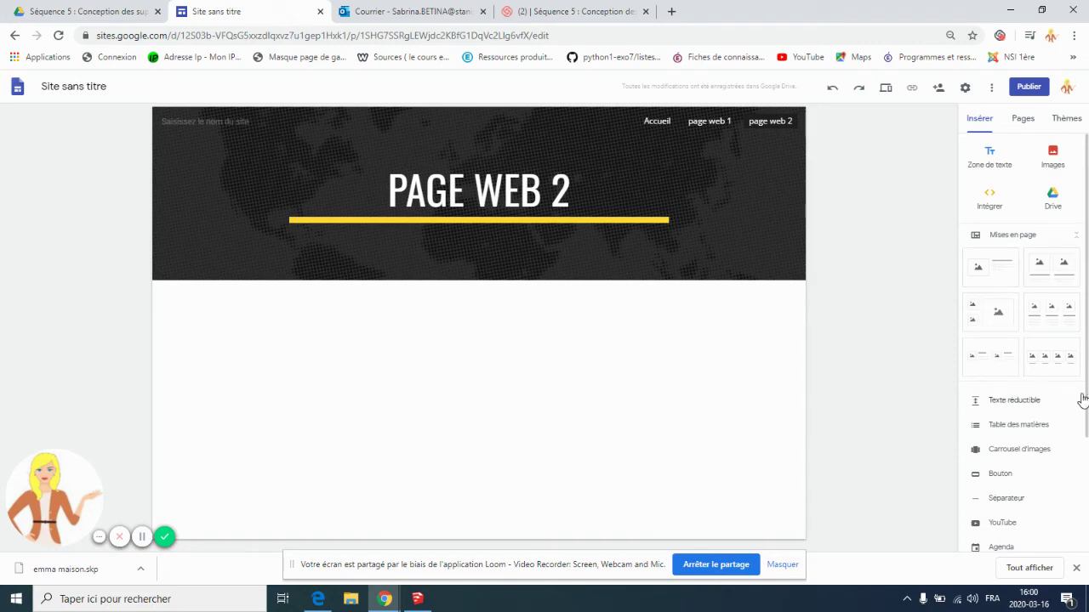
pyautogui.moveTo(997, 290); pyautogui.dragTo(463, 357)
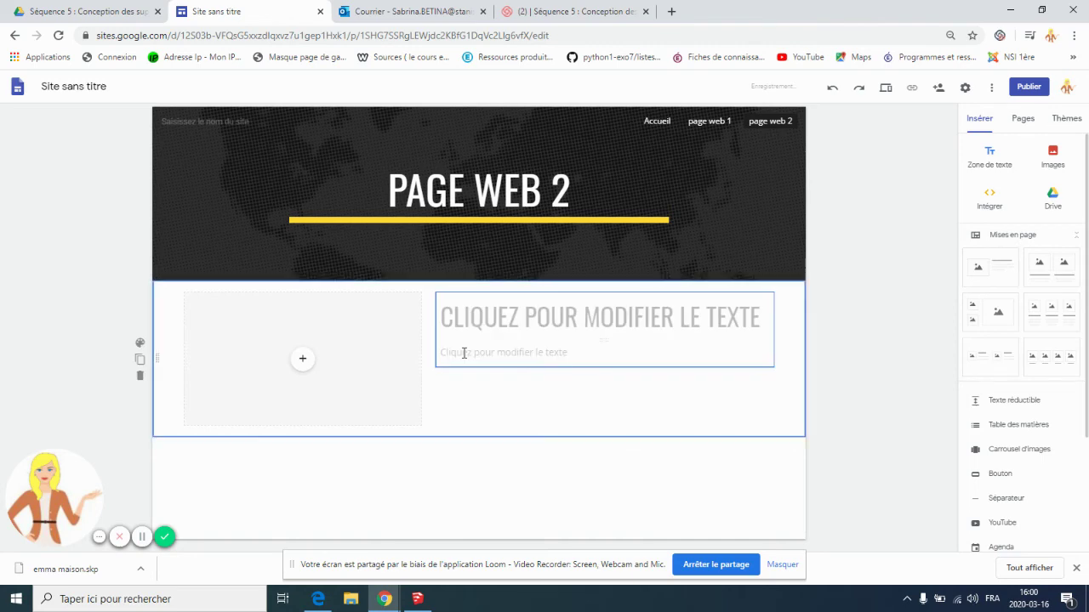
pyautogui.click(302, 361)
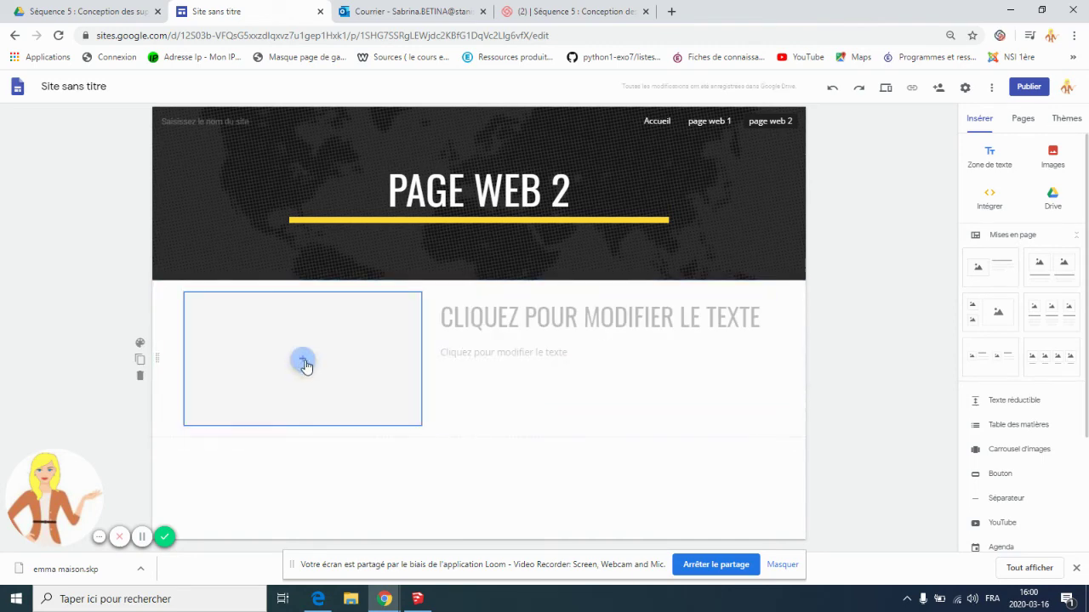
pyautogui.click(304, 362)
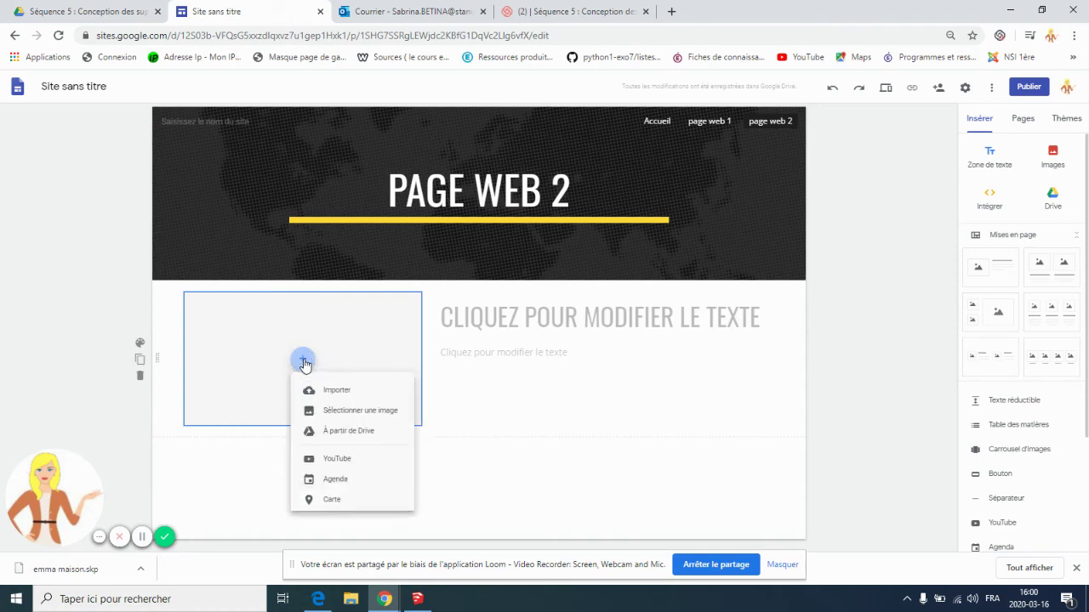
pyautogui.click(342, 393)
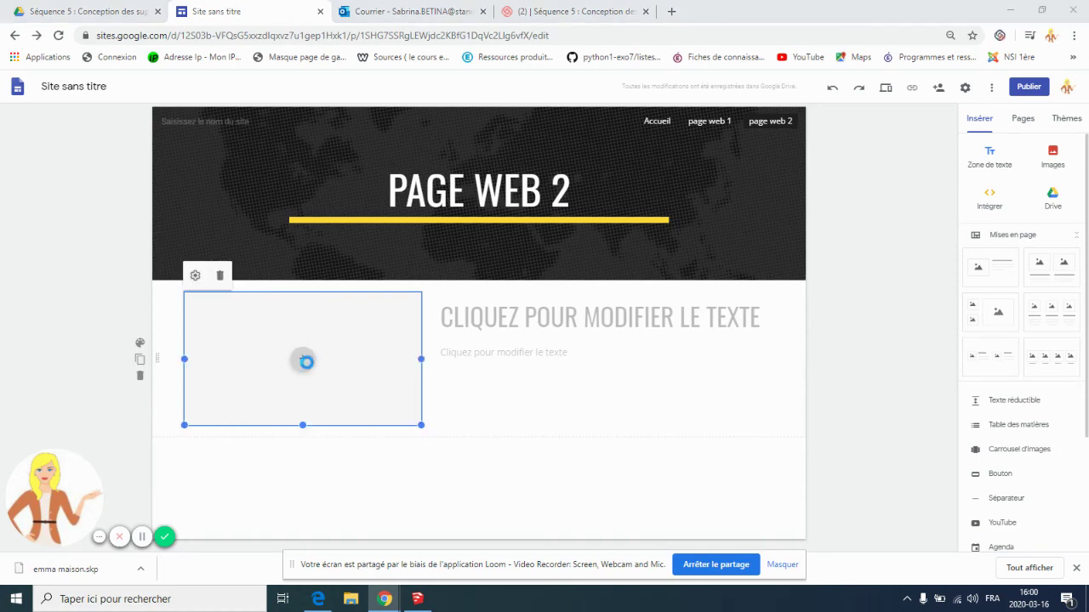
pyautogui.click(54, 155)
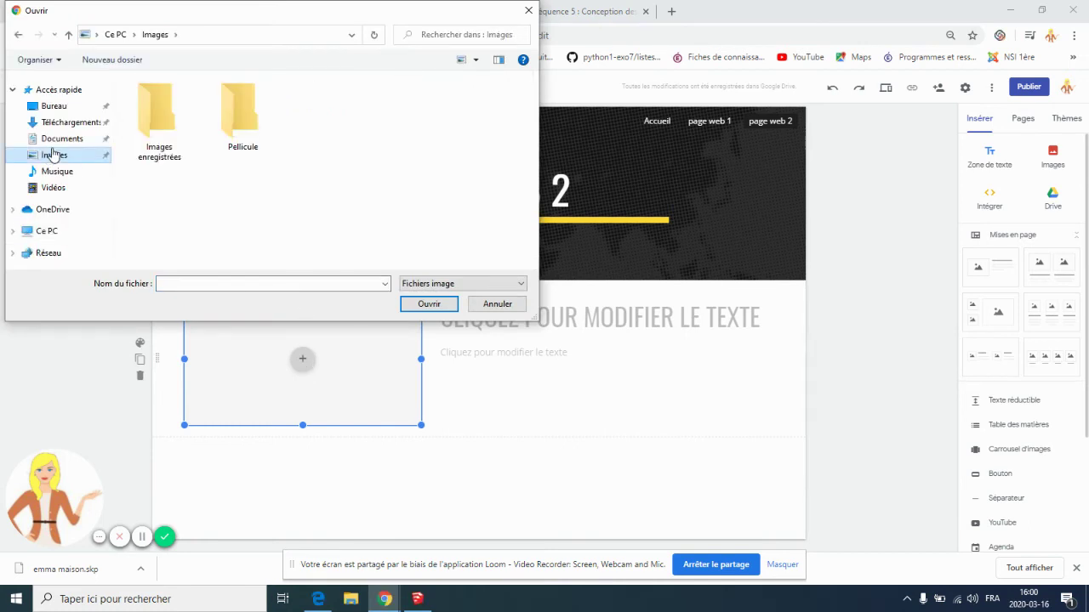
pyautogui.click(498, 306)
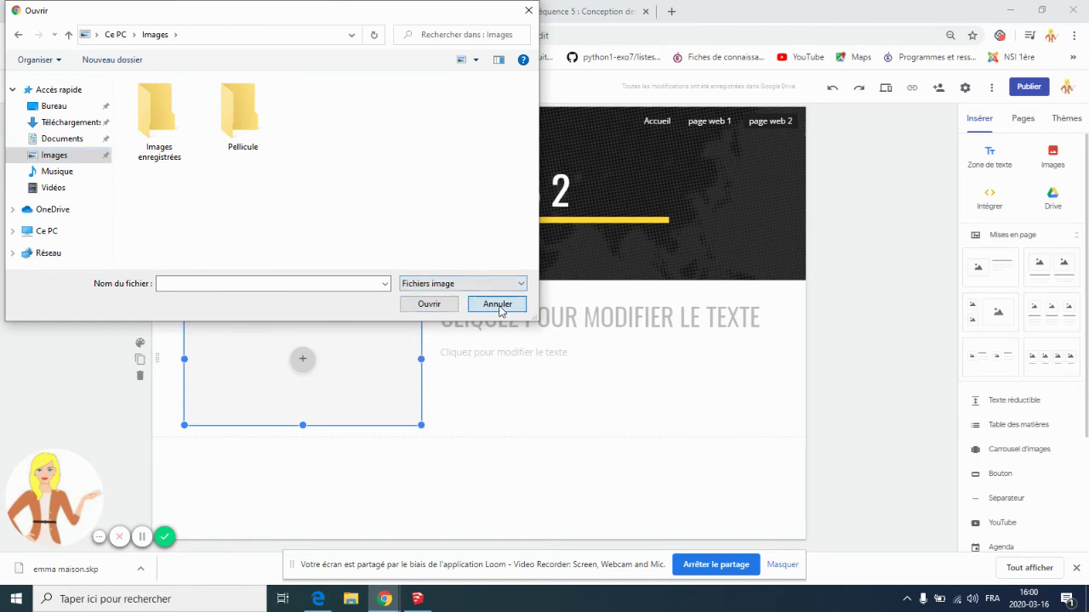
pyautogui.rightClick(303, 364)
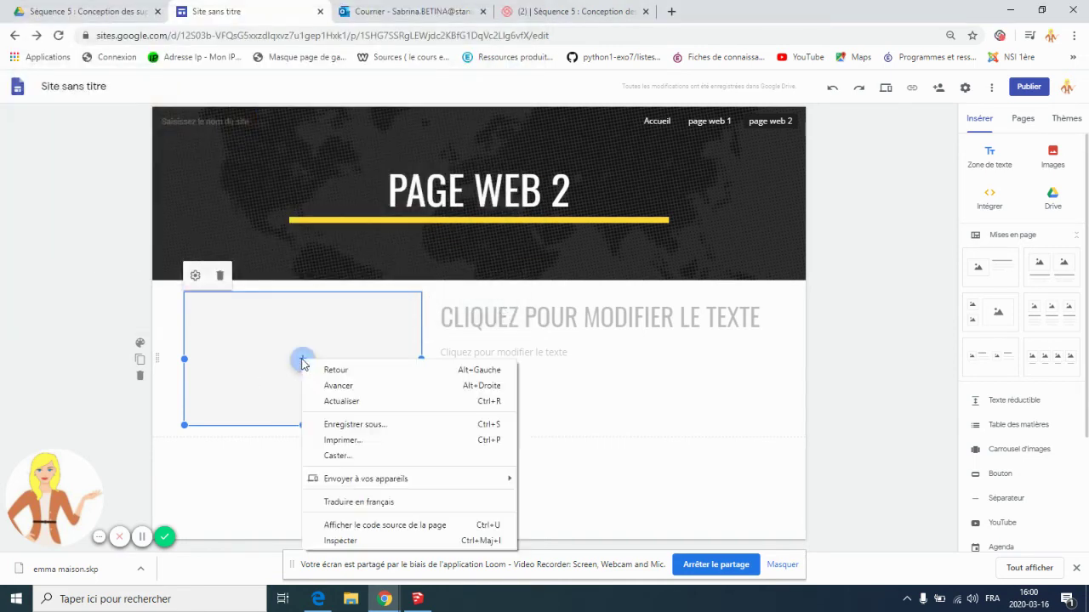
pyautogui.click(241, 360)
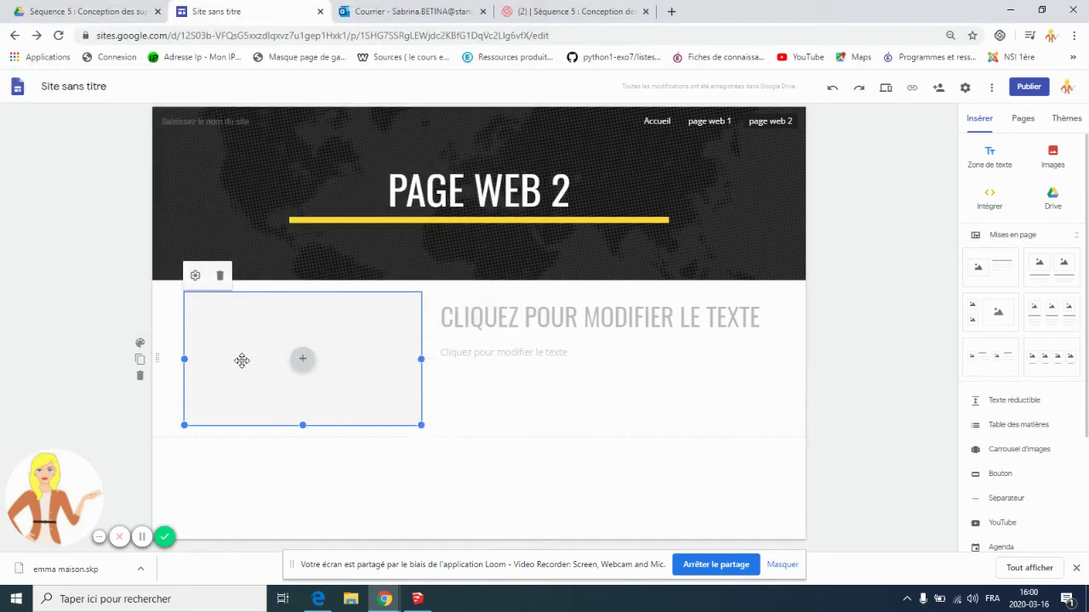
# Fill the layout's empty image placeholder with a map of the first Collège Stanislas suggestion, searching "college stanis", and enlarge the map block.
pyautogui.click(304, 362)
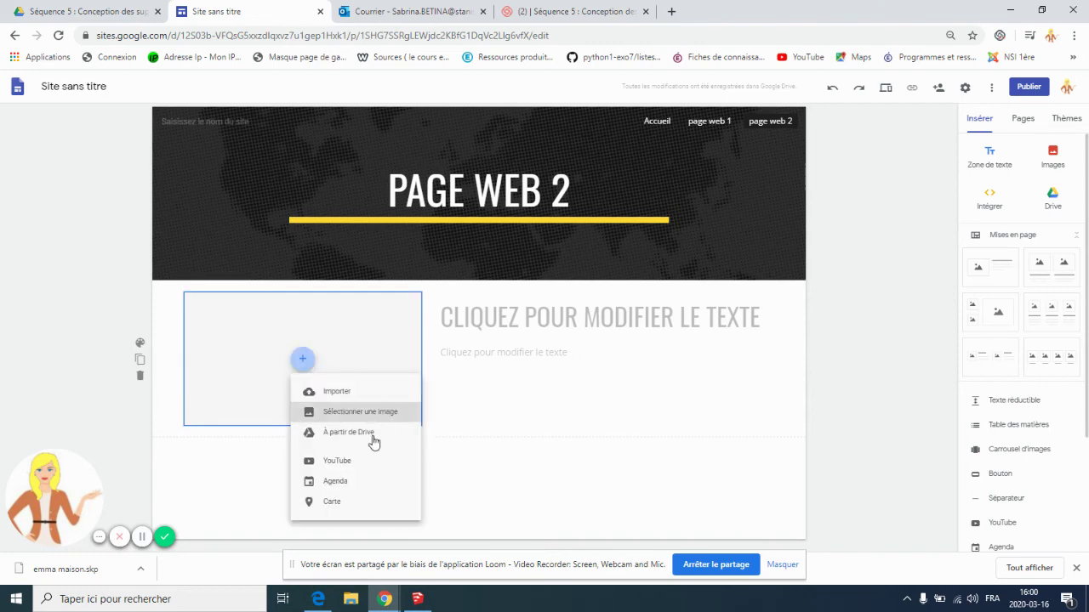
pyautogui.click(339, 505)
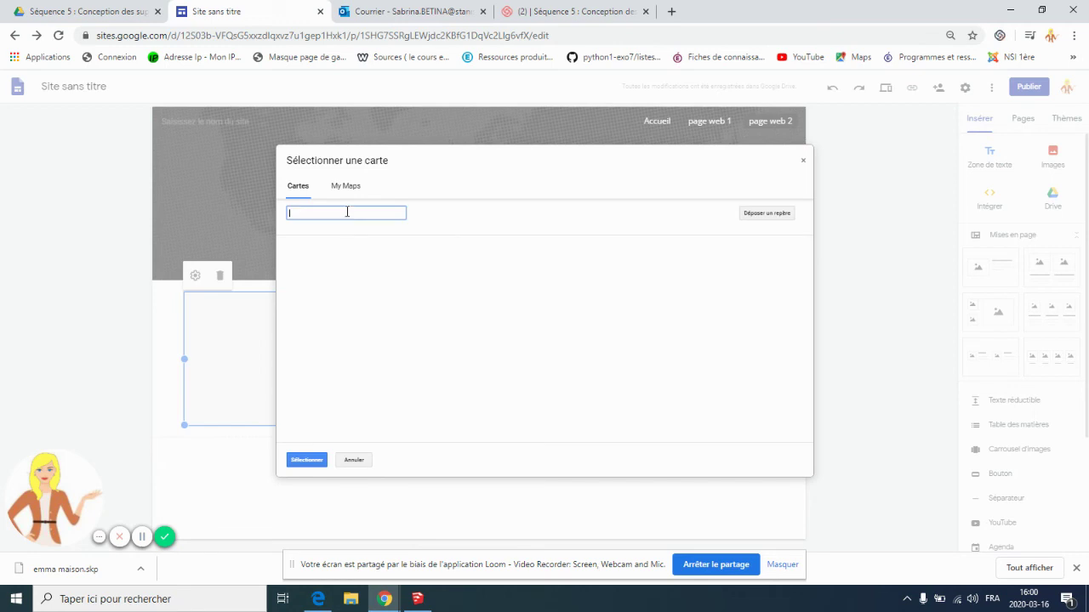
pyautogui.write('o')
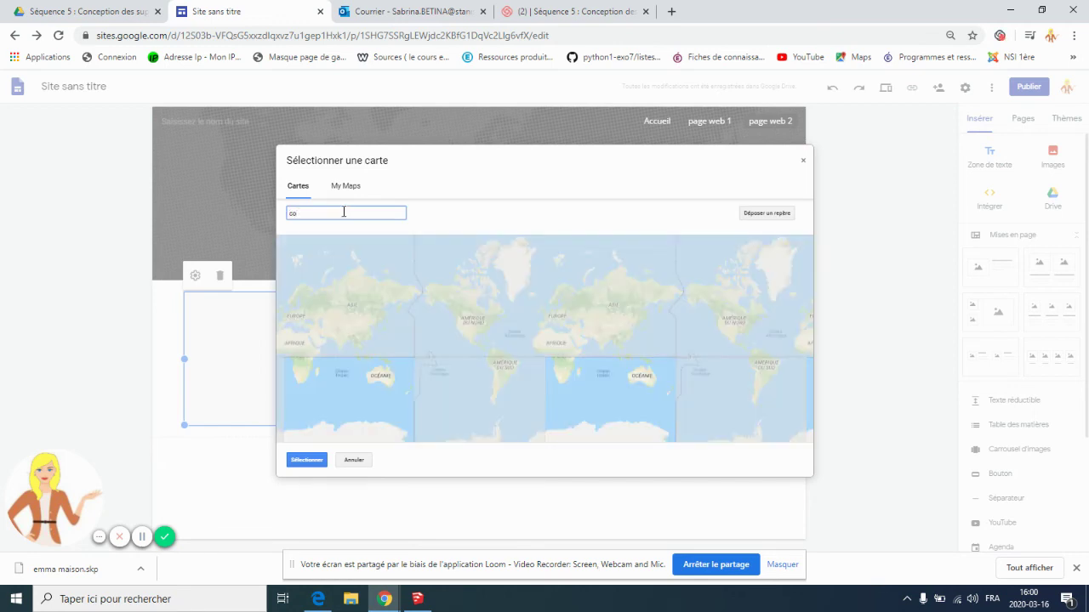
pyautogui.write('mllege sta')
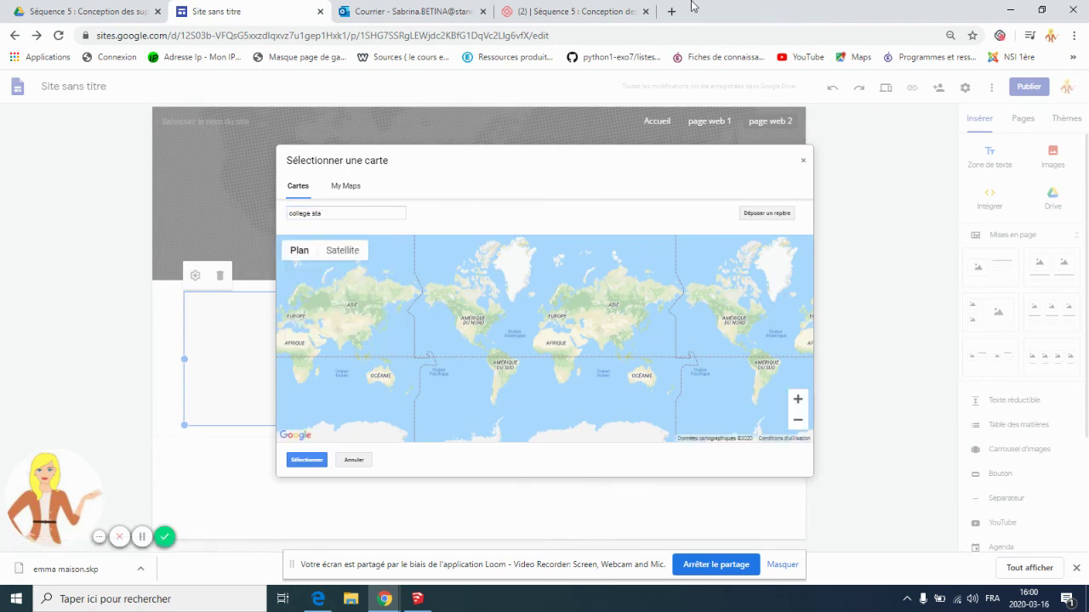
pyautogui.click(351, 214)
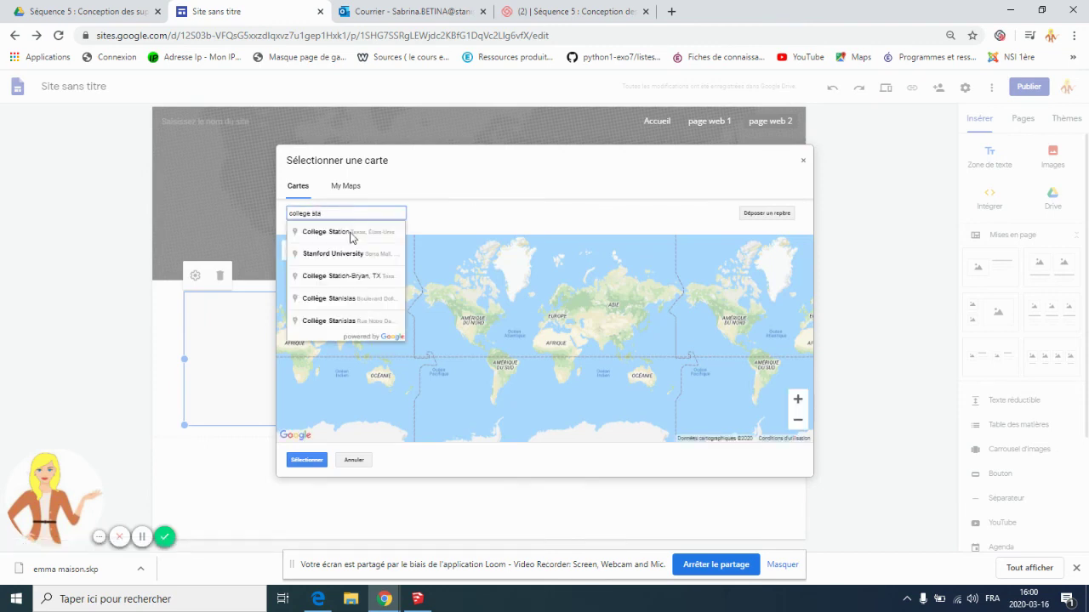
pyautogui.write('nis')
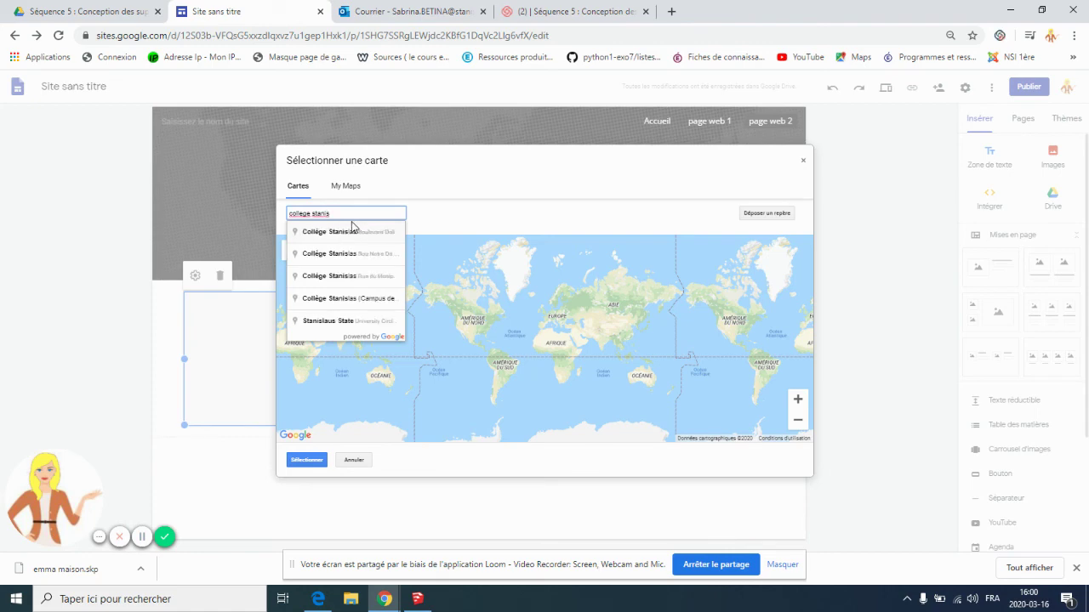
pyautogui.click(354, 233)
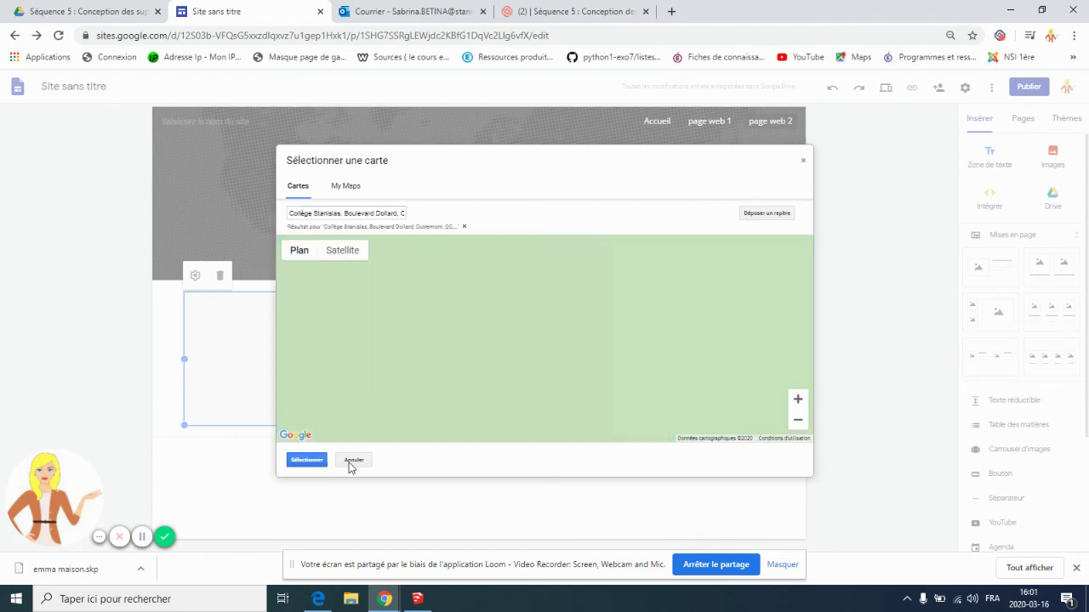
pyautogui.press('Escape')
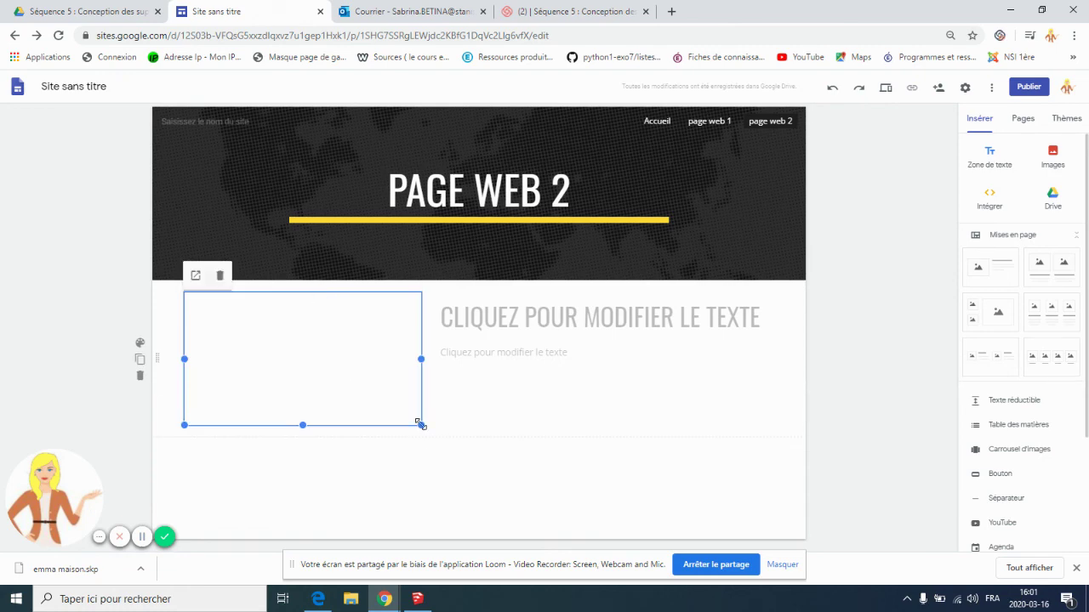
pyautogui.moveTo(420, 424); pyautogui.dragTo(511, 496)
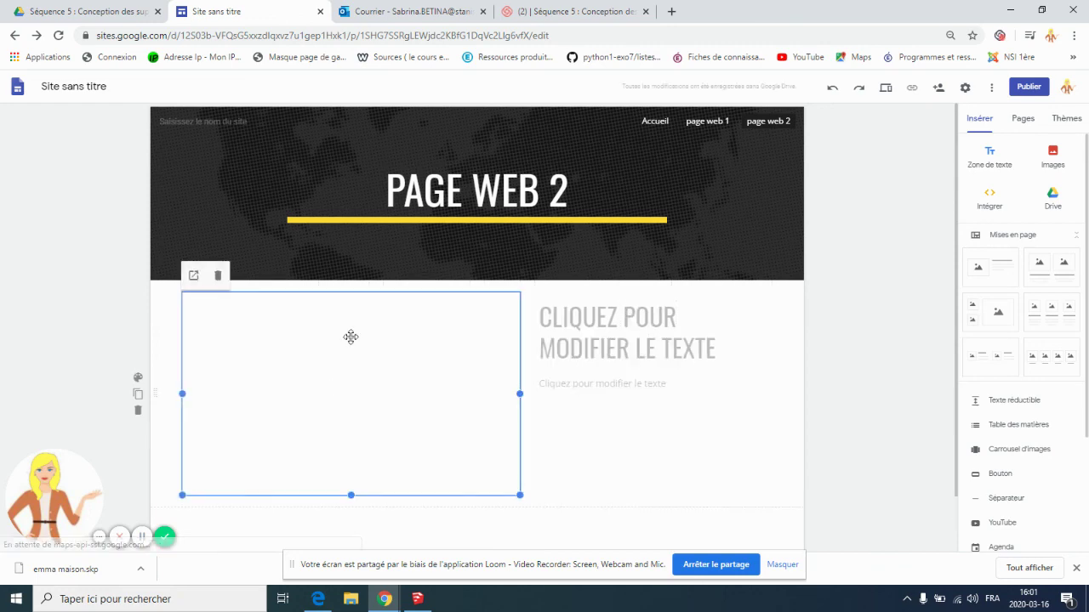
# Open the heading placeholder beside the map for editing.
pyautogui.click(641, 317)
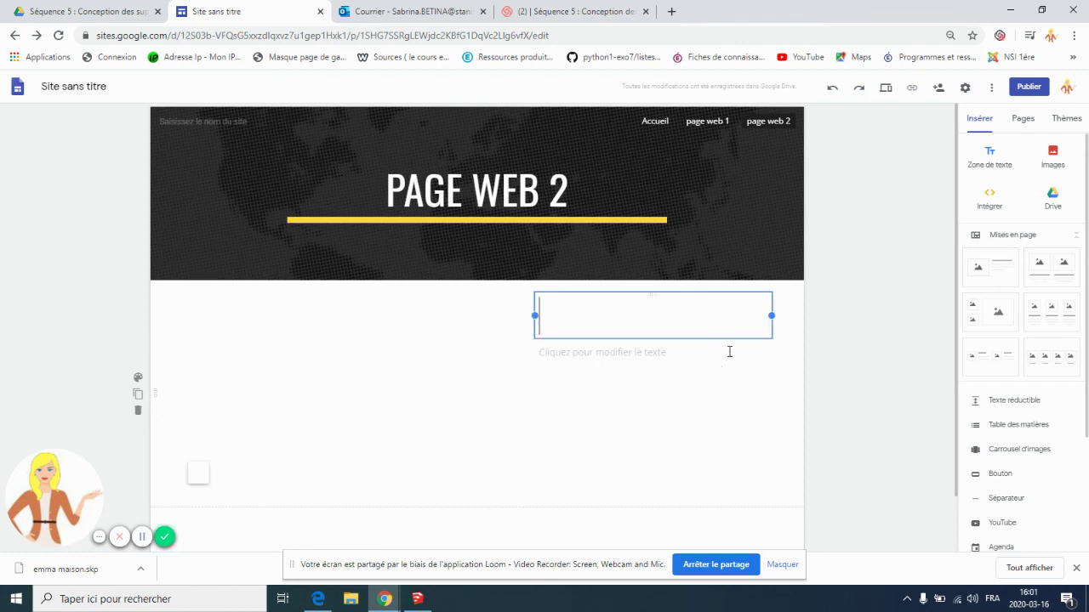